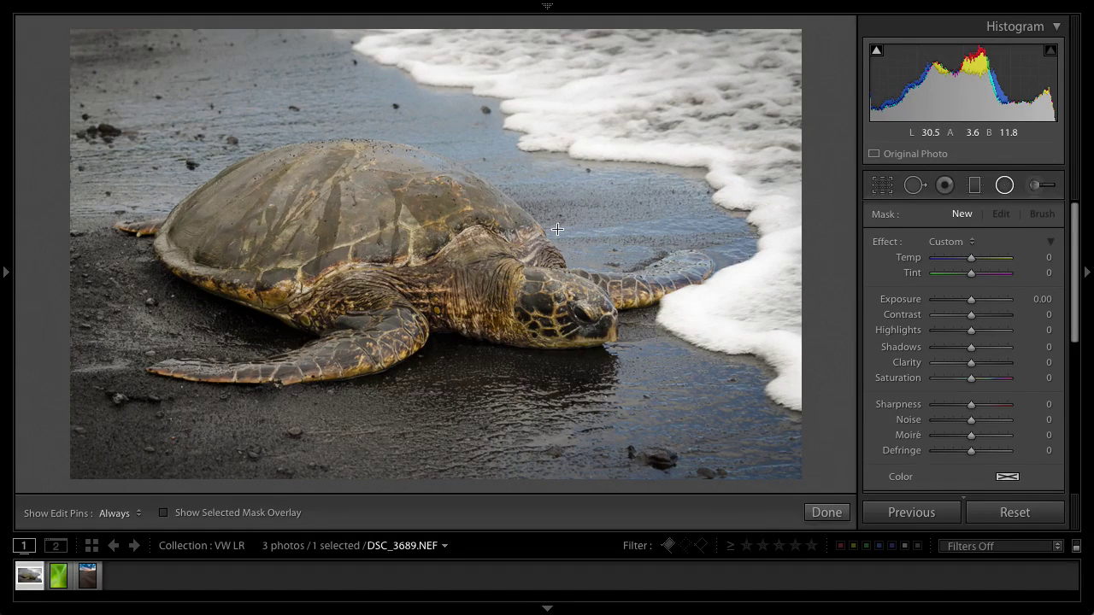
# Strengthen the turtle photo's post-crop vignette to amount −28 in the Effects panel.
pyautogui.scroll(-5, 1074, 266)
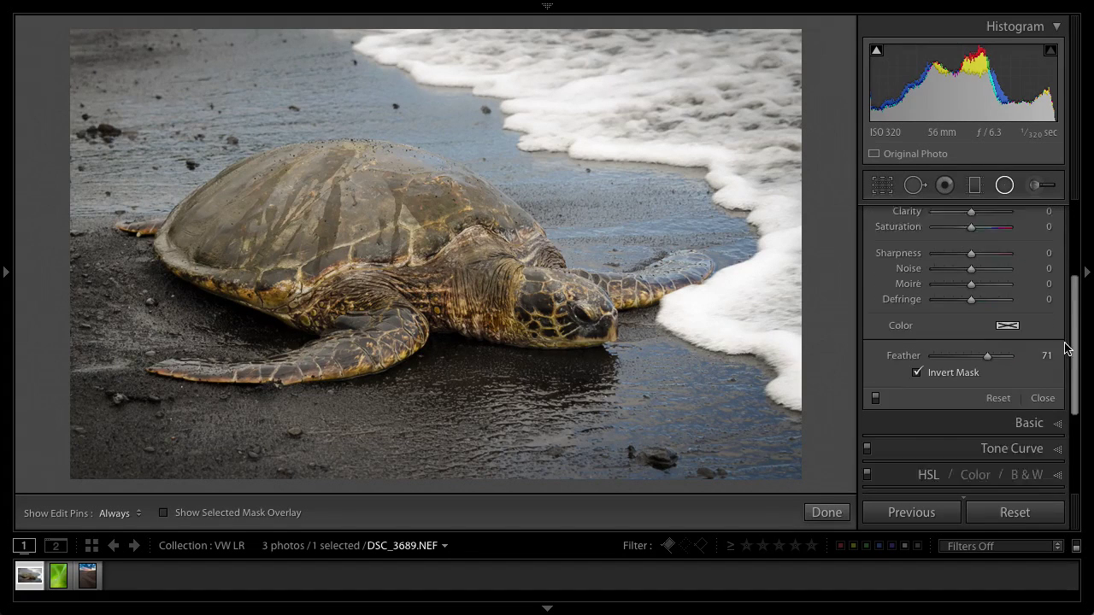
pyautogui.click(1059, 419)
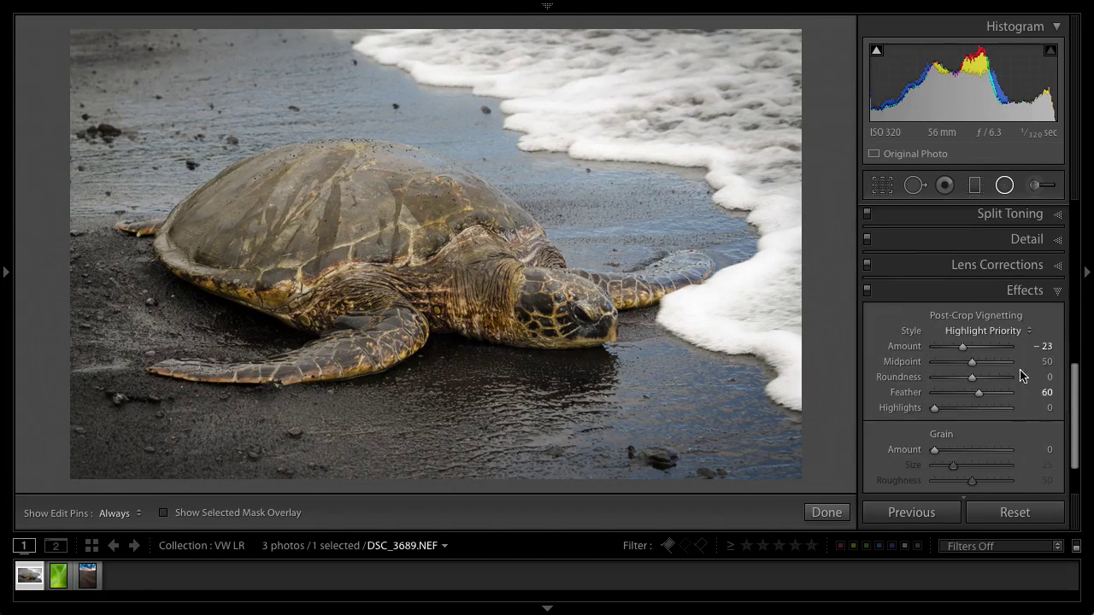
pyautogui.moveTo(966, 352)
pyautogui.mouseDown()
pyautogui.moveTo(945, 352)
pyautogui.moveTo(967, 349)
pyautogui.mouseUp()
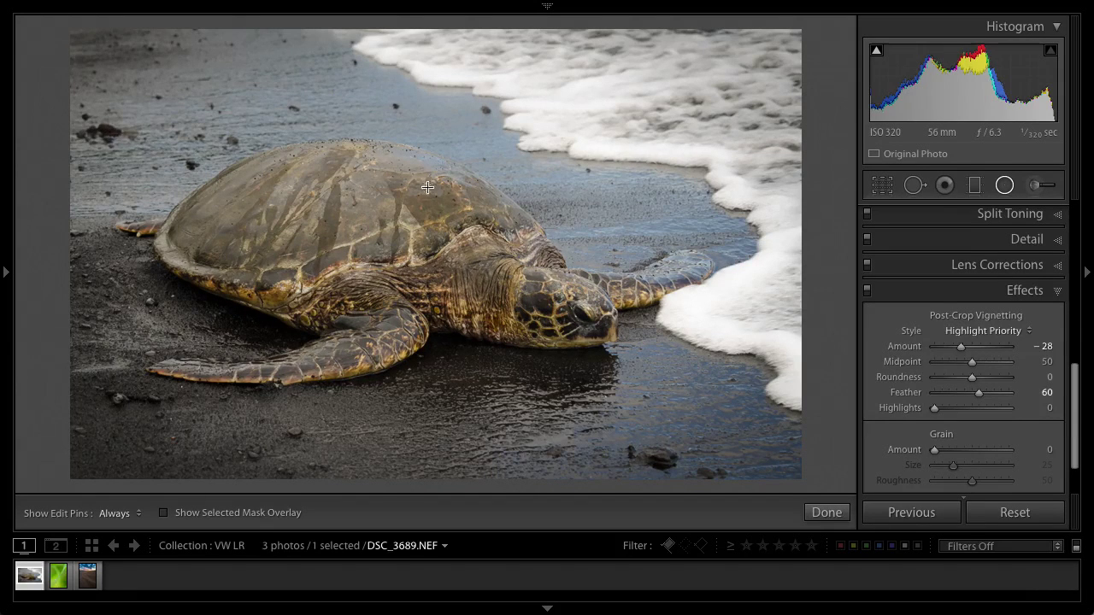
pyautogui.click(1057, 292)
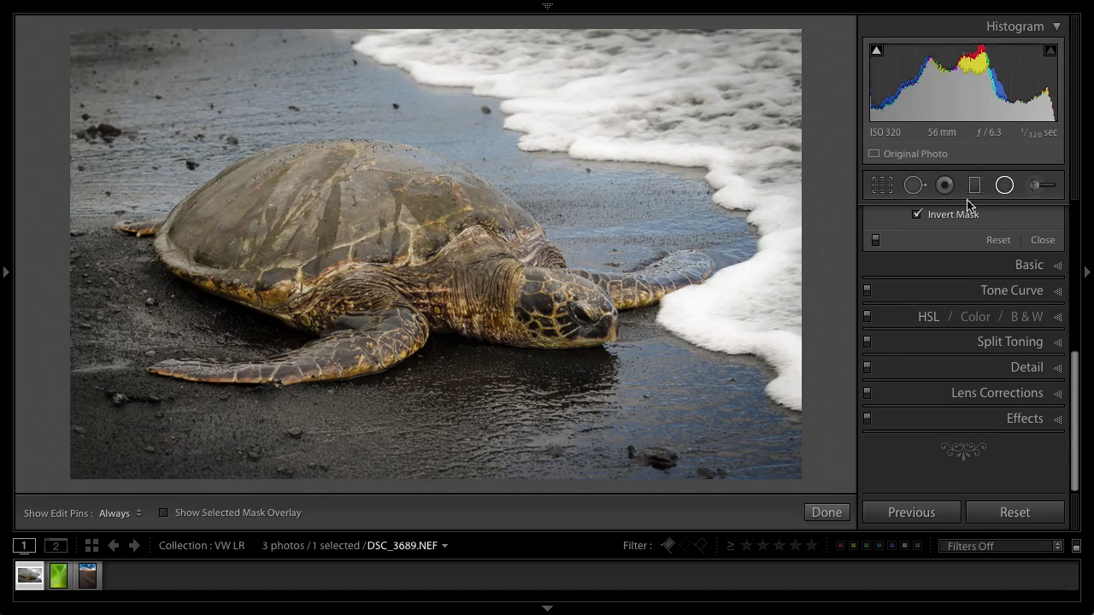
# Restart the Radial Filter tool and draw an ellipse around the turtle.
pyautogui.click(1005, 188)
pyautogui.click(1008, 190)
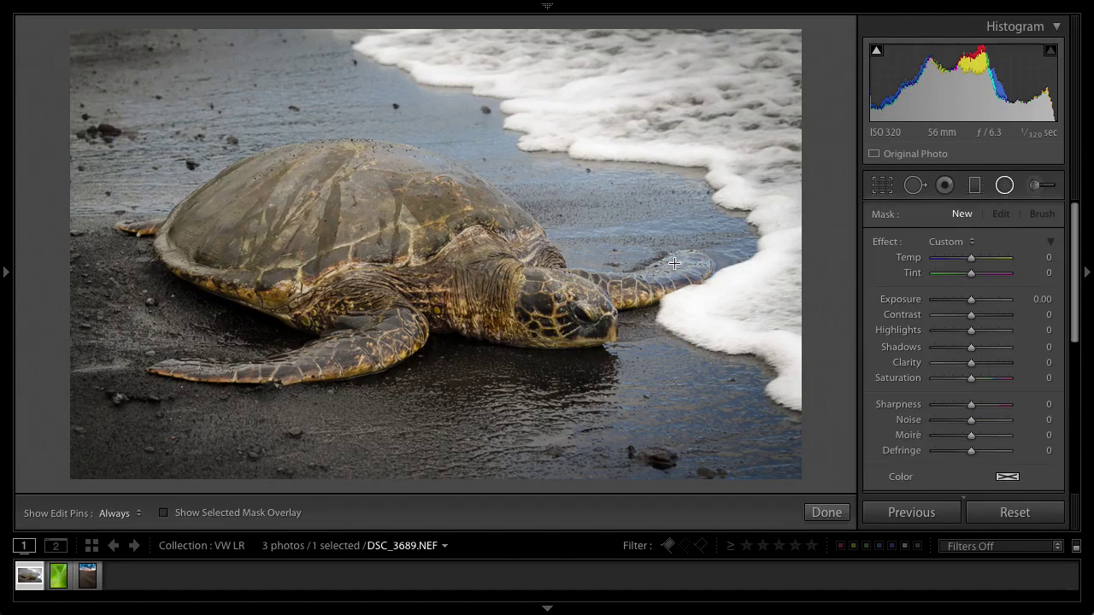
pyautogui.moveTo(438, 244); pyautogui.dragTo(495, 288)
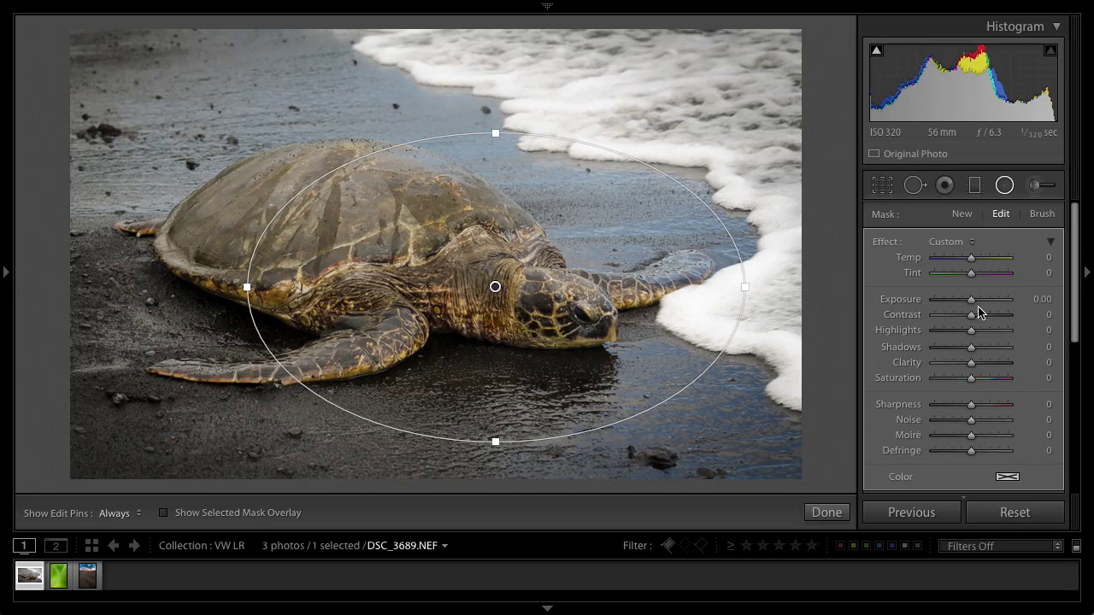
# Try inverting the mask and varying exposure, then reset exposure and turn inversion off.
pyautogui.scroll(-4, 1068, 329)
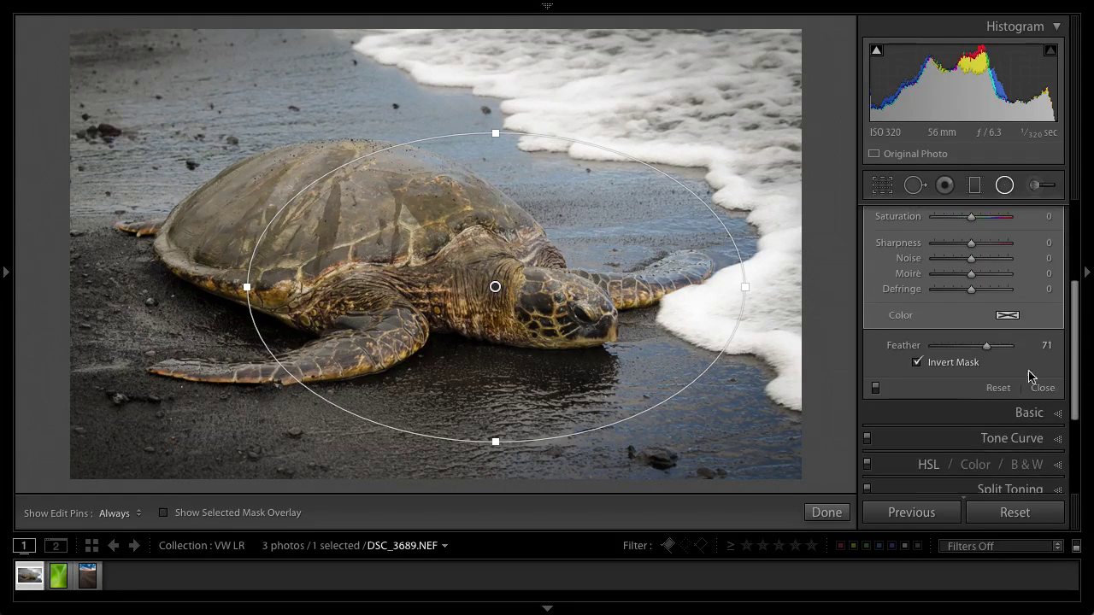
pyautogui.click(918, 366)
pyautogui.scroll(3, 1069, 329)
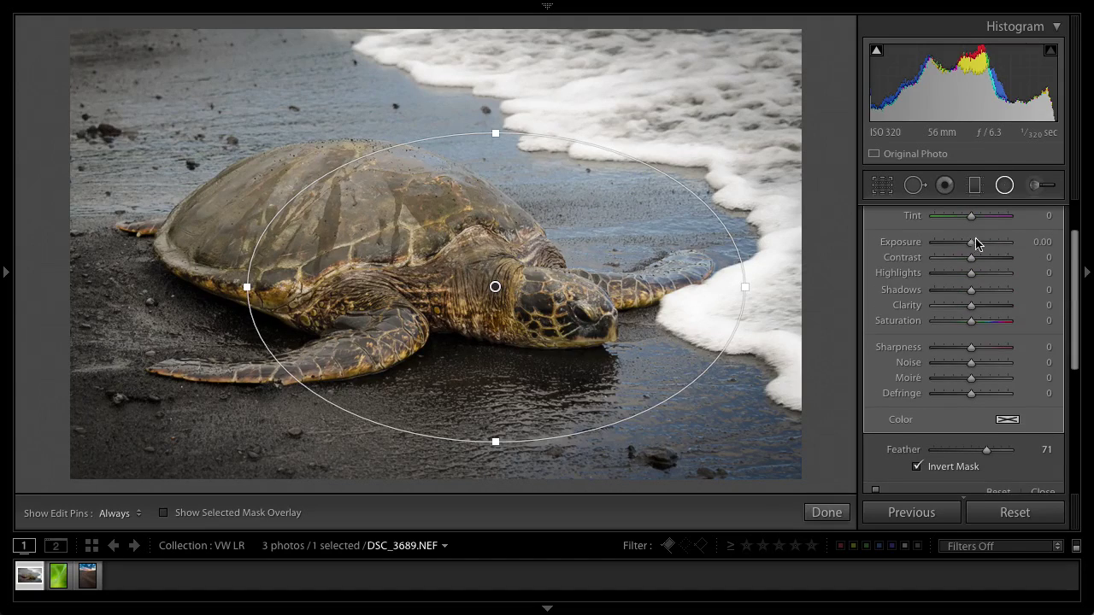
pyautogui.moveTo(977, 244)
pyautogui.mouseDown()
pyautogui.moveTo(962, 247)
pyautogui.moveTo(970, 245)
pyautogui.mouseUp()
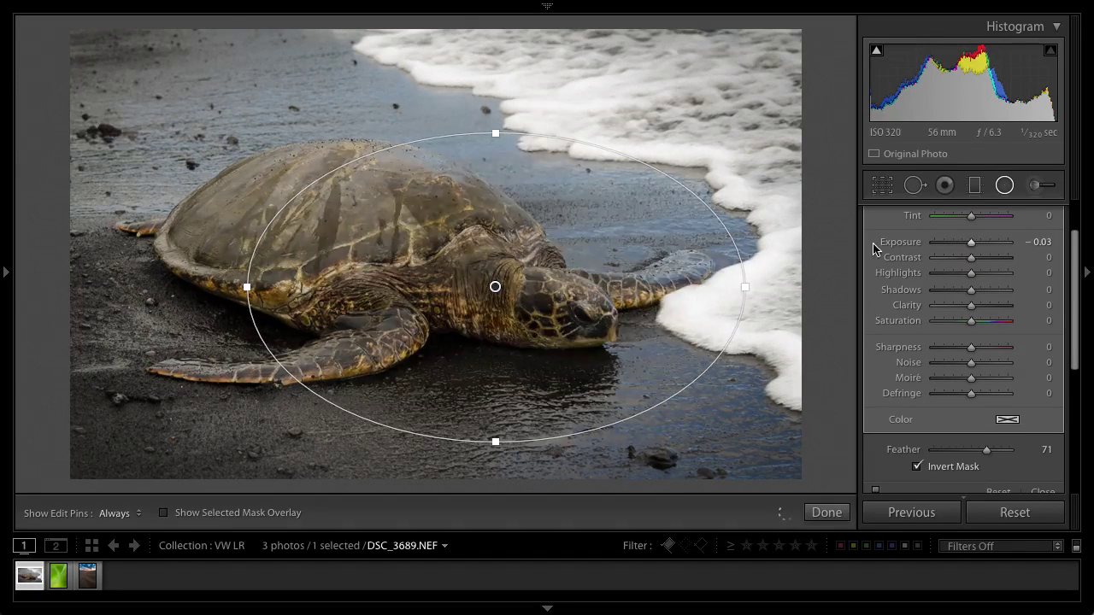
pyautogui.doubleClick(877, 248)
pyautogui.scroll(-2, 1026, 333)
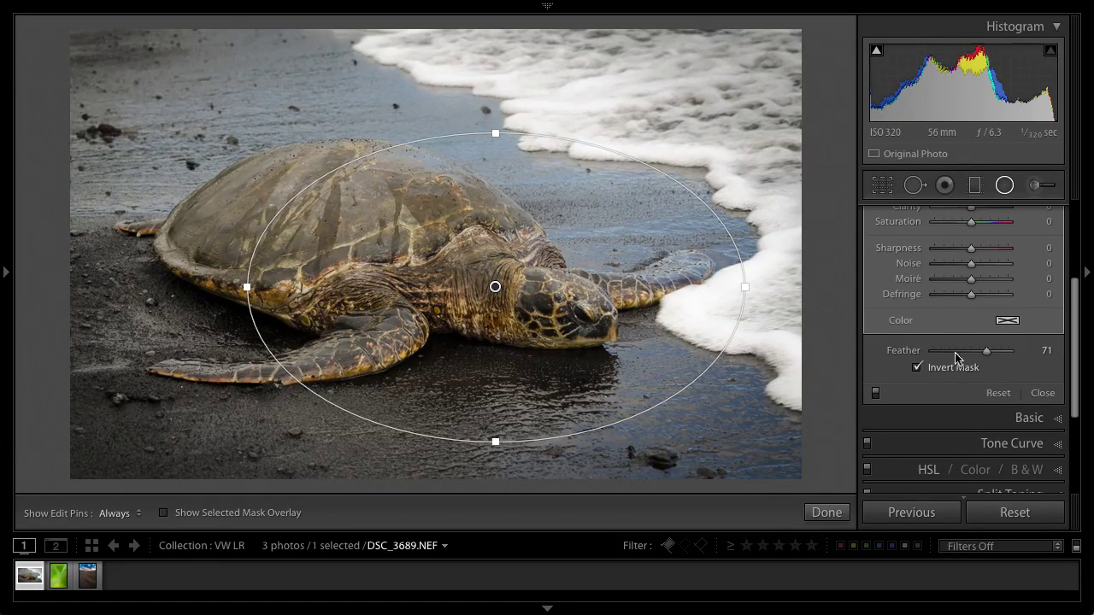
pyautogui.click(918, 368)
# Set the turtle filter's feather to 81 and exposure to −0.05, and reshape the ellipse.
pyautogui.moveTo(1077, 337); pyautogui.dragTo(1004, 247)
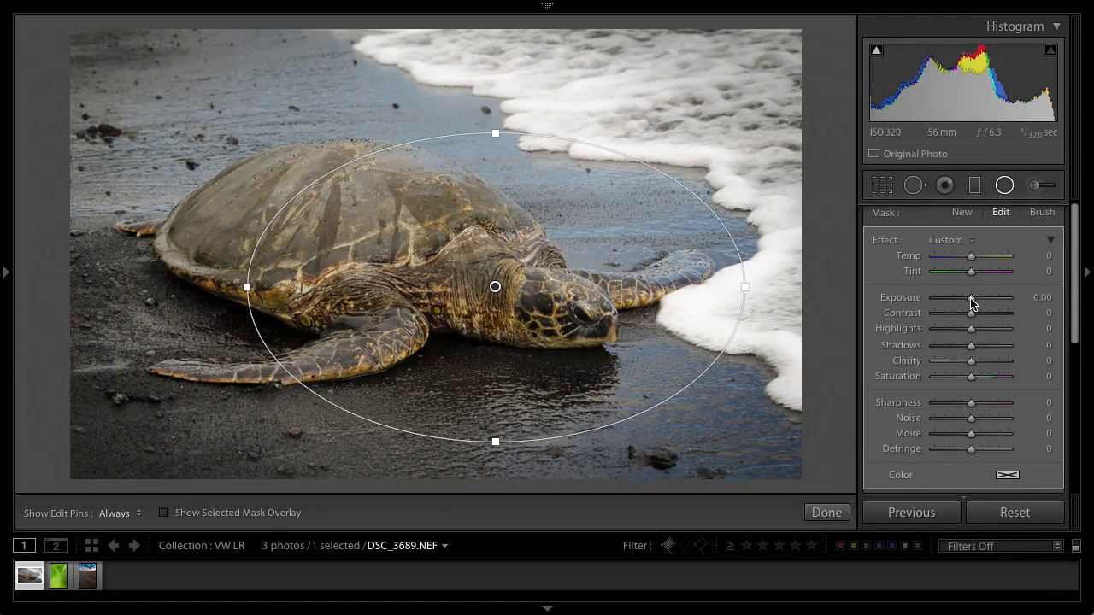
pyautogui.moveTo(971, 299); pyautogui.dragTo(972, 299)
pyautogui.scroll(-5, 874, 313)
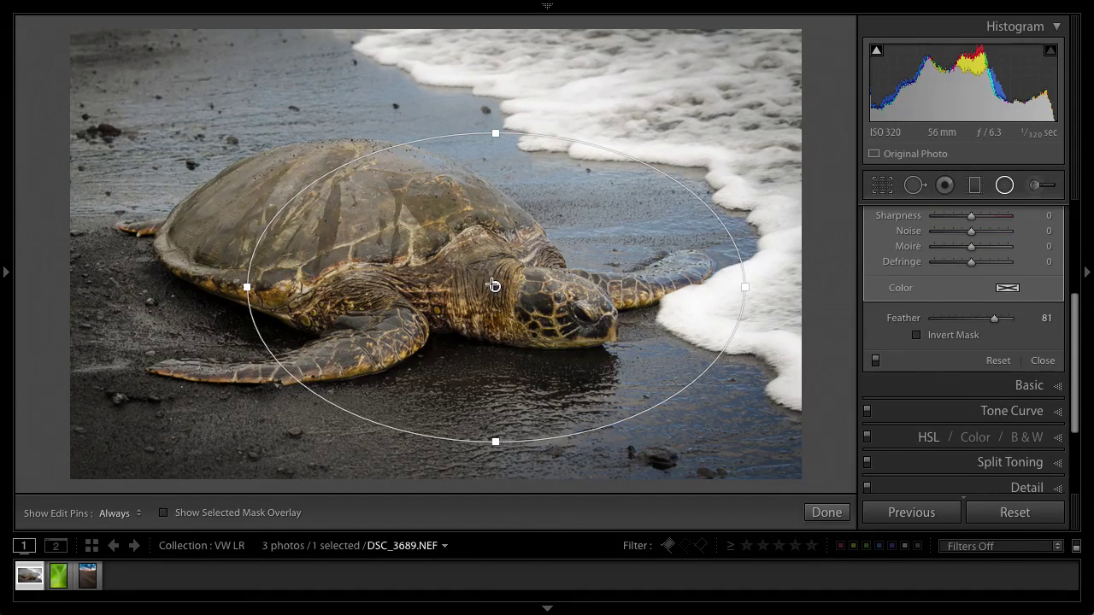
pyautogui.moveTo(495, 286); pyautogui.dragTo(537, 260)
# Compare the turtle filter on and off, then darken it to exposure −0.33.
pyautogui.click(875, 361)
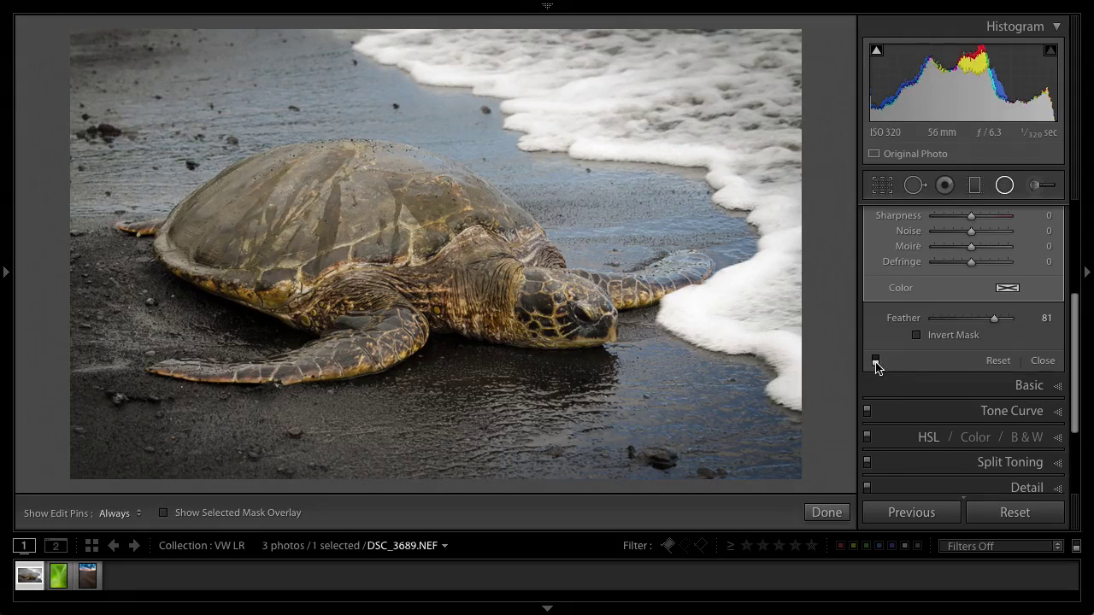
pyautogui.click(875, 360)
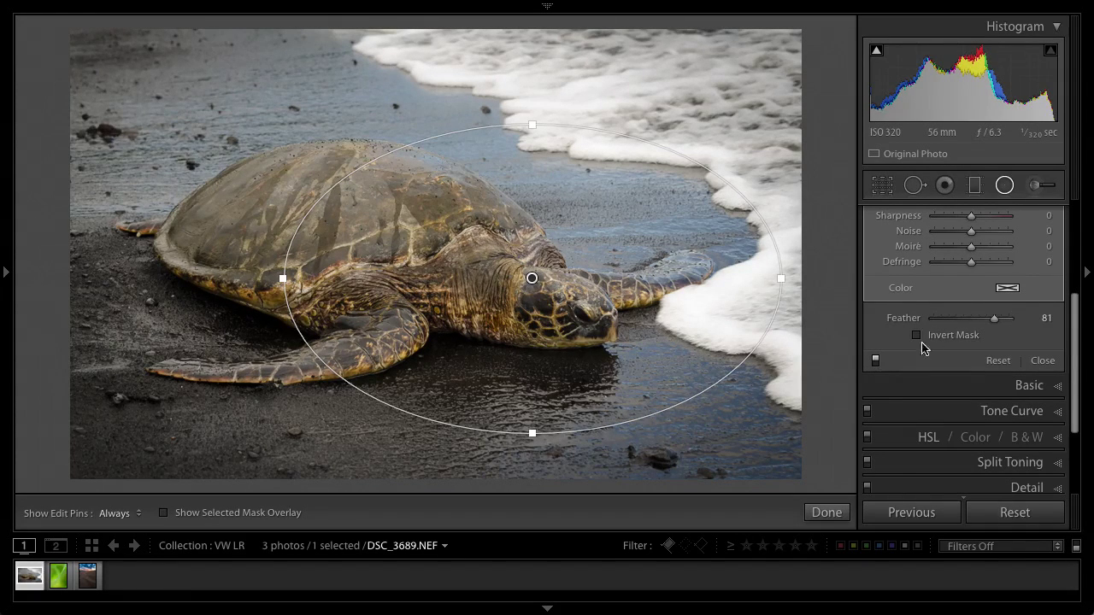
pyautogui.moveTo(1066, 301); pyautogui.dragTo(1065, 259)
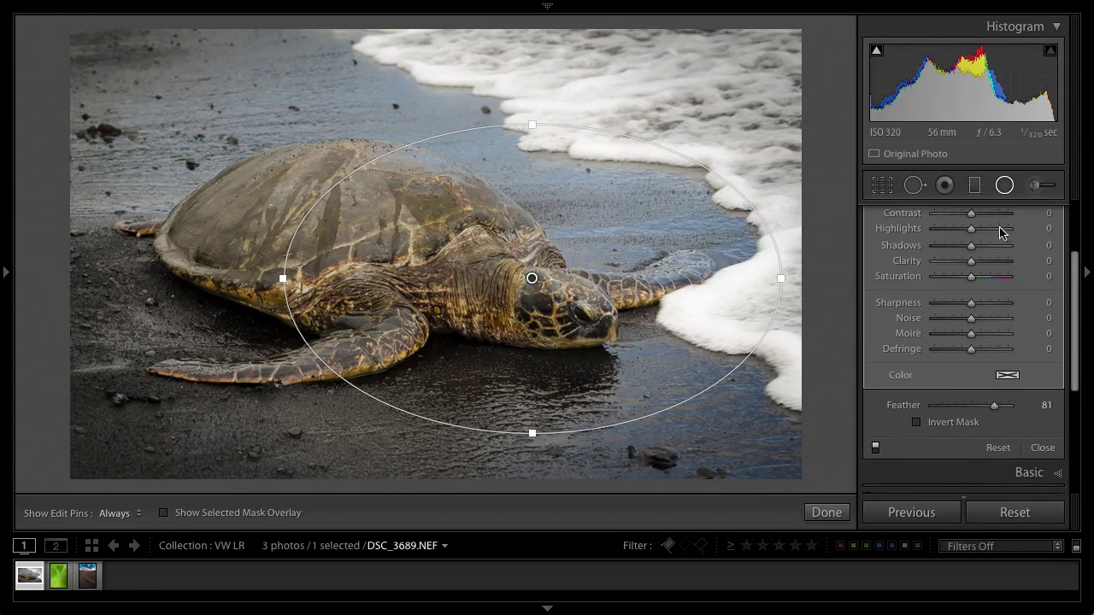
pyautogui.scroll(2, 997, 266)
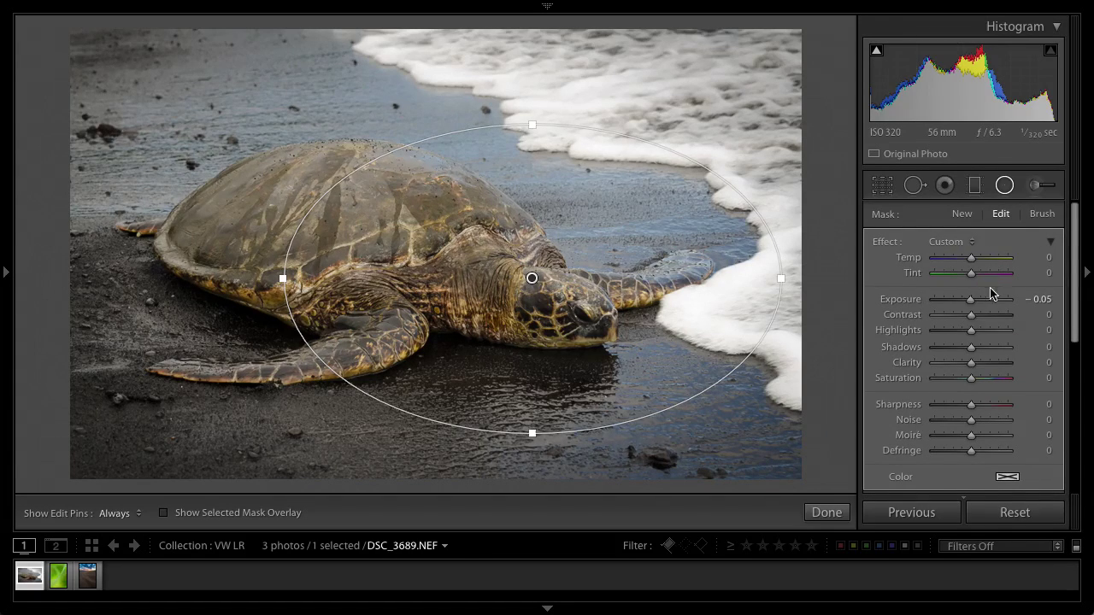
pyautogui.moveTo(971, 301); pyautogui.dragTo(967, 303)
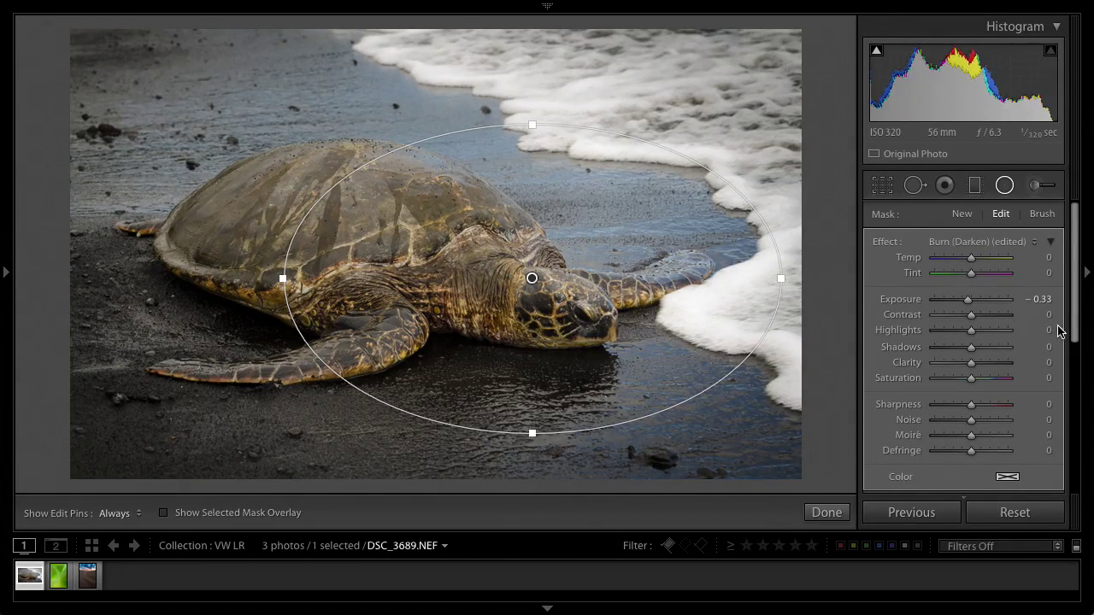
# Compare the darkened filter before and after, then open the grass photo DSC_1376.NEF.
pyautogui.scroll(-5, 1075, 342)
pyautogui.click(875, 393)
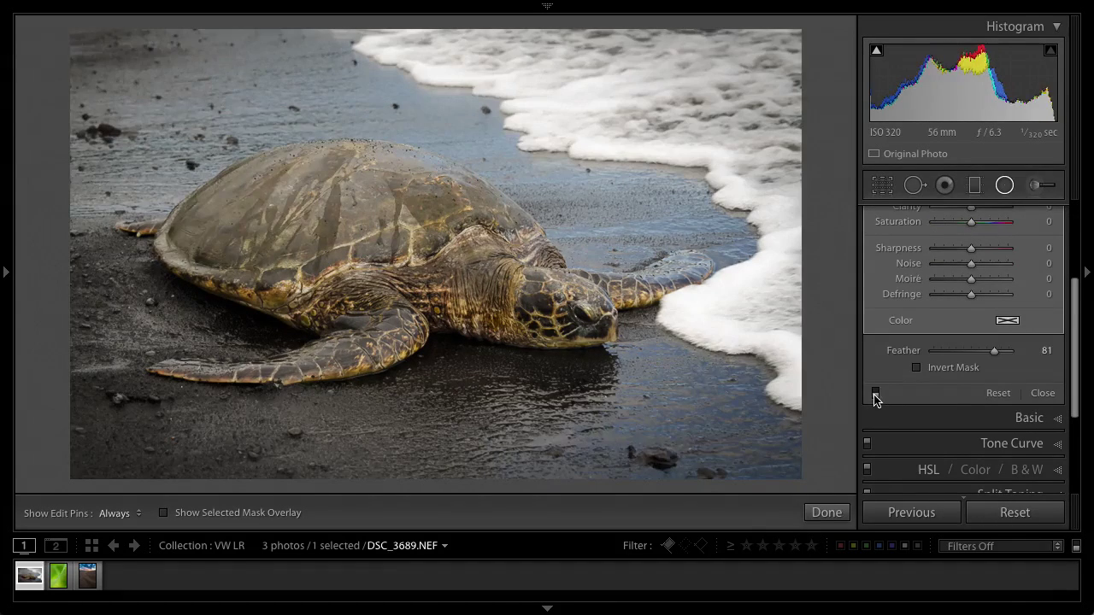
pyautogui.click(875, 394)
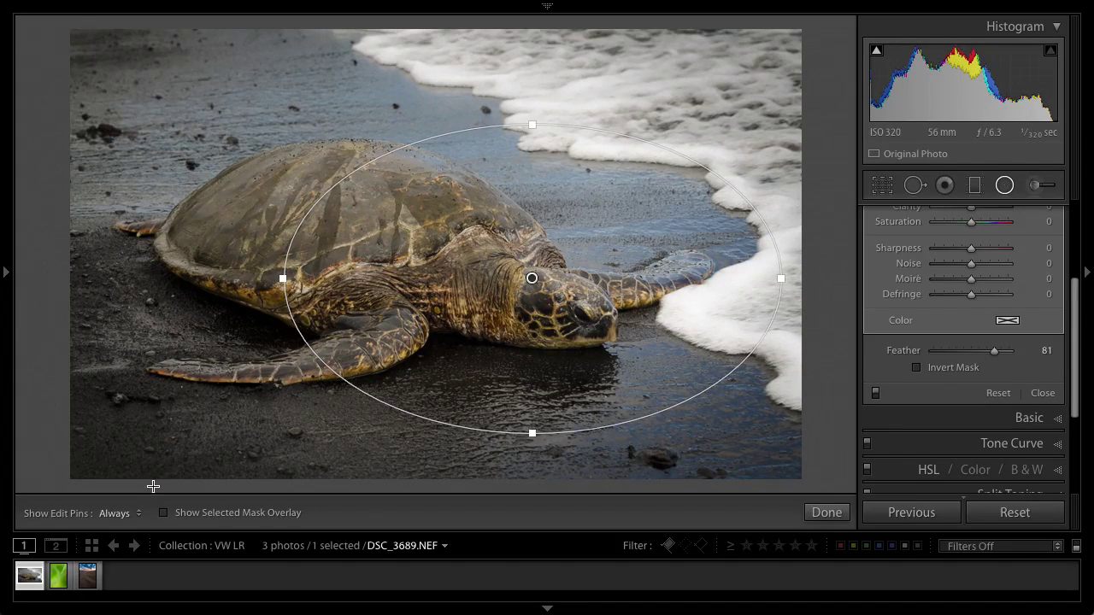
pyautogui.click(59, 575)
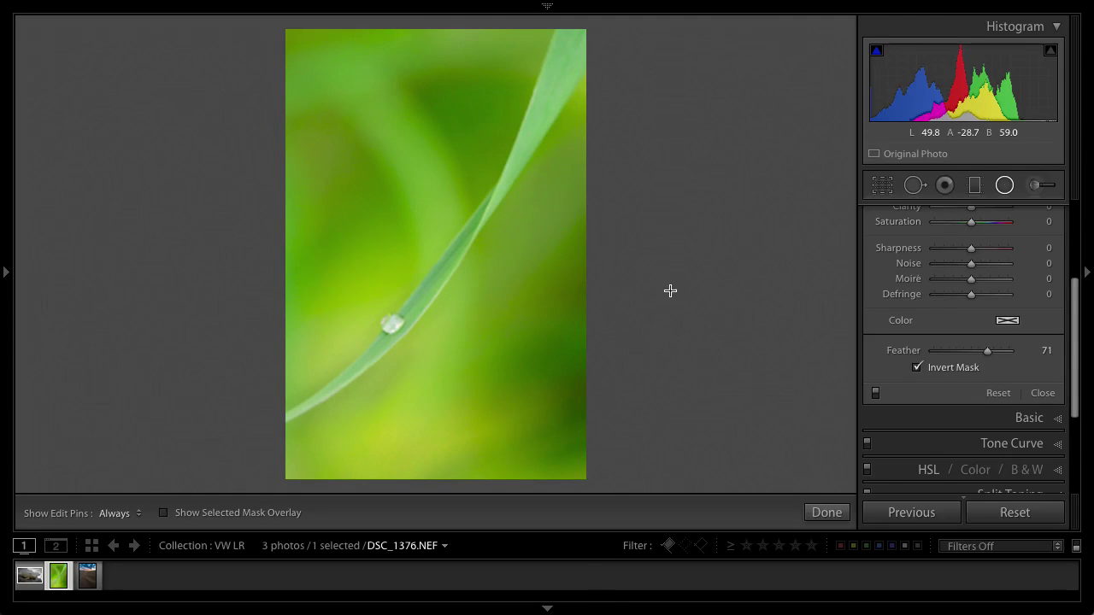
# Hide the filmstrip to enlarge the grass photo and scroll the Radial Filter panel to the top.
pyautogui.click(547, 611)
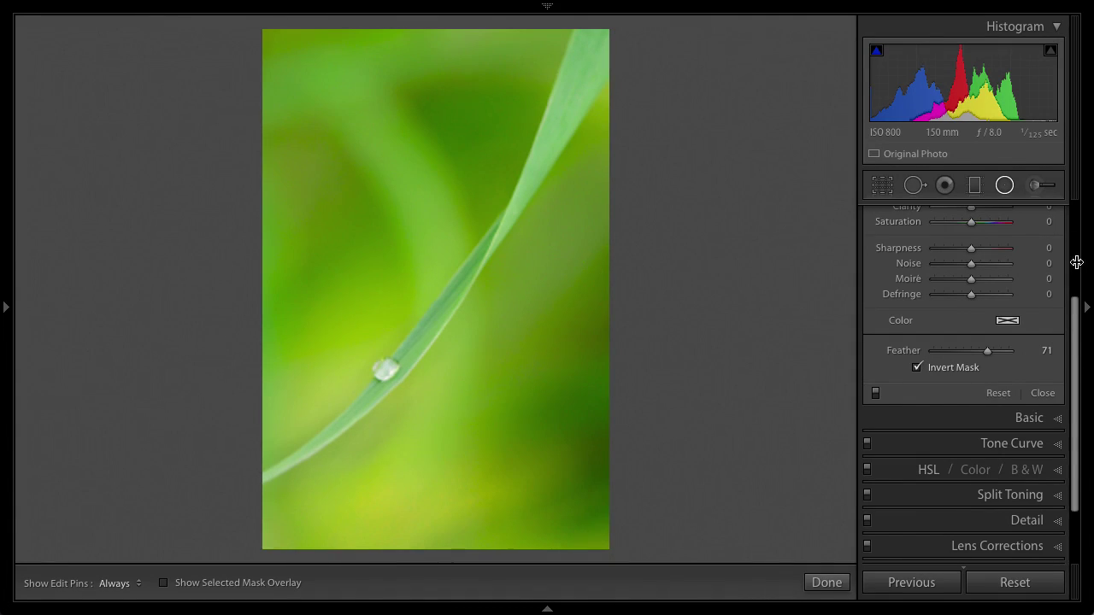
pyautogui.scroll(4, 1068, 274)
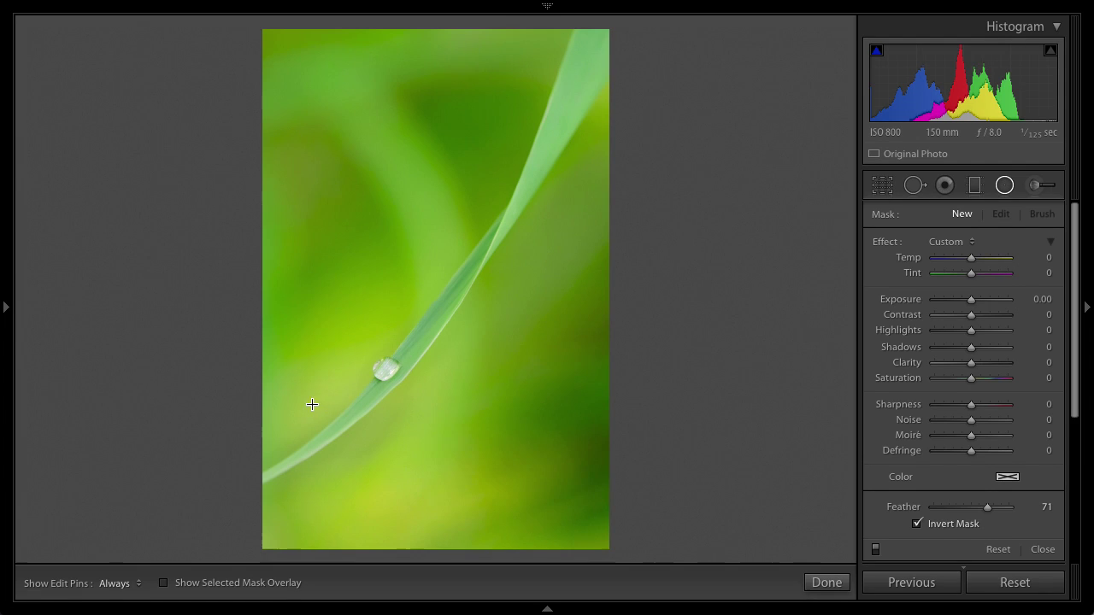
# Draw an ellipse around the water drop, tilt it along the grass blade, and set feather 83.
pyautogui.moveTo(313, 399); pyautogui.dragTo(522, 395)
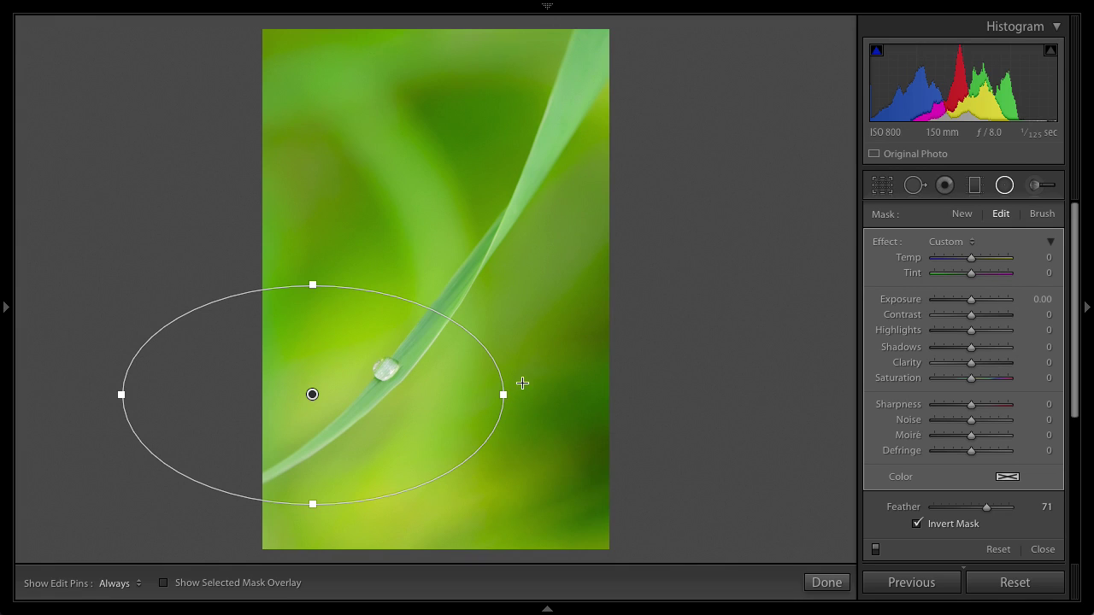
pyautogui.moveTo(511, 395)
pyautogui.mouseDown()
pyautogui.moveTo(512, 354)
pyautogui.moveTo(486, 251)
pyautogui.moveTo(516, 308)
pyautogui.moveTo(504, 408)
pyautogui.moveTo(511, 395)
pyautogui.mouseUp()
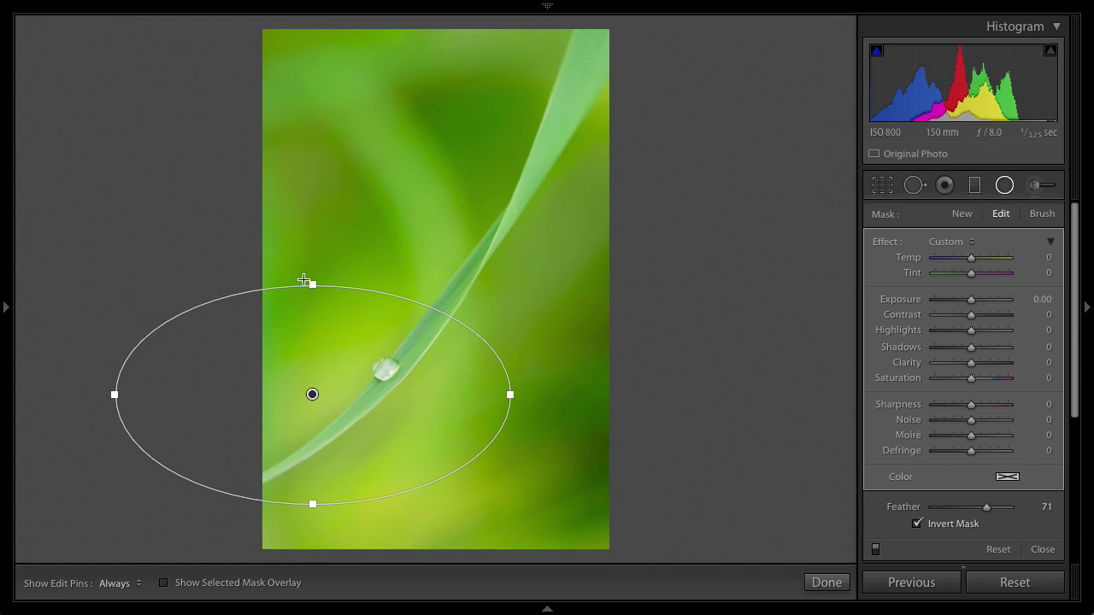
pyautogui.moveTo(312, 285)
pyautogui.mouseDown()
pyautogui.moveTo(293, 283)
pyautogui.moveTo(313, 286)
pyautogui.mouseUp()
pyautogui.moveTo(527, 392); pyautogui.dragTo(459, 250)
pyautogui.moveTo(313, 393); pyautogui.dragTo(391, 362)
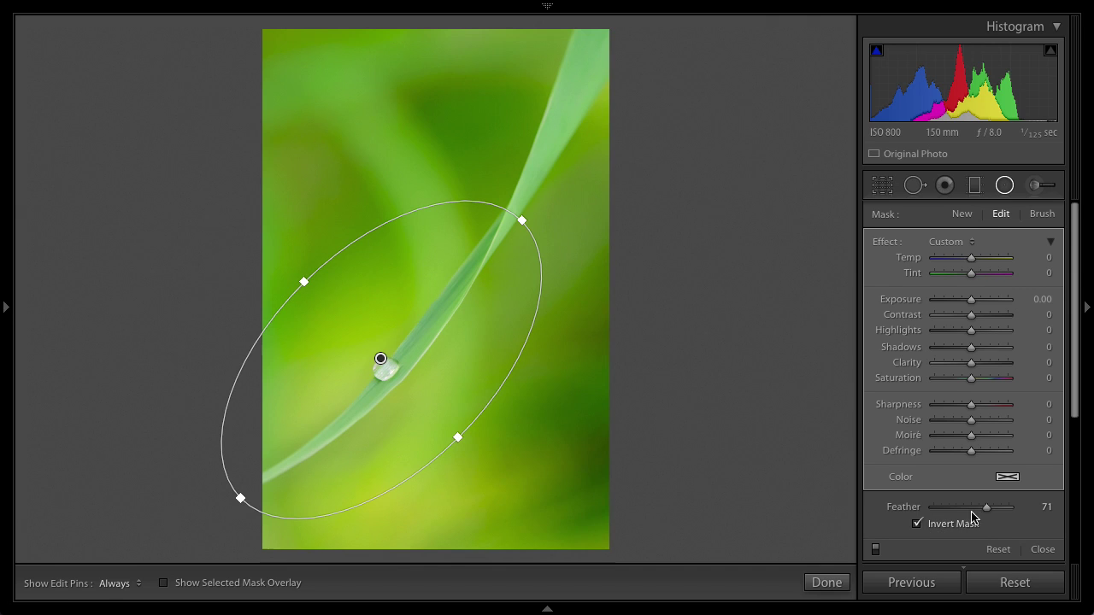
pyautogui.moveTo(988, 512); pyautogui.dragTo(998, 510)
# Set the droplet filter's exposure to 0.30, compare it on and off, and nudge the ellipse lower.
pyautogui.click(1039, 301)
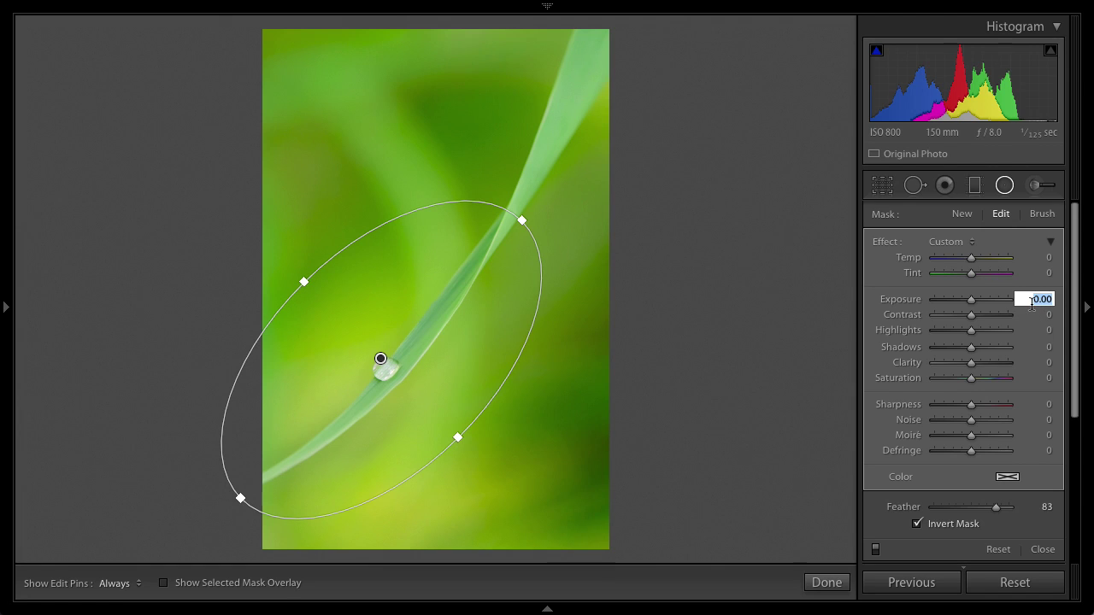
pyautogui.write('.')
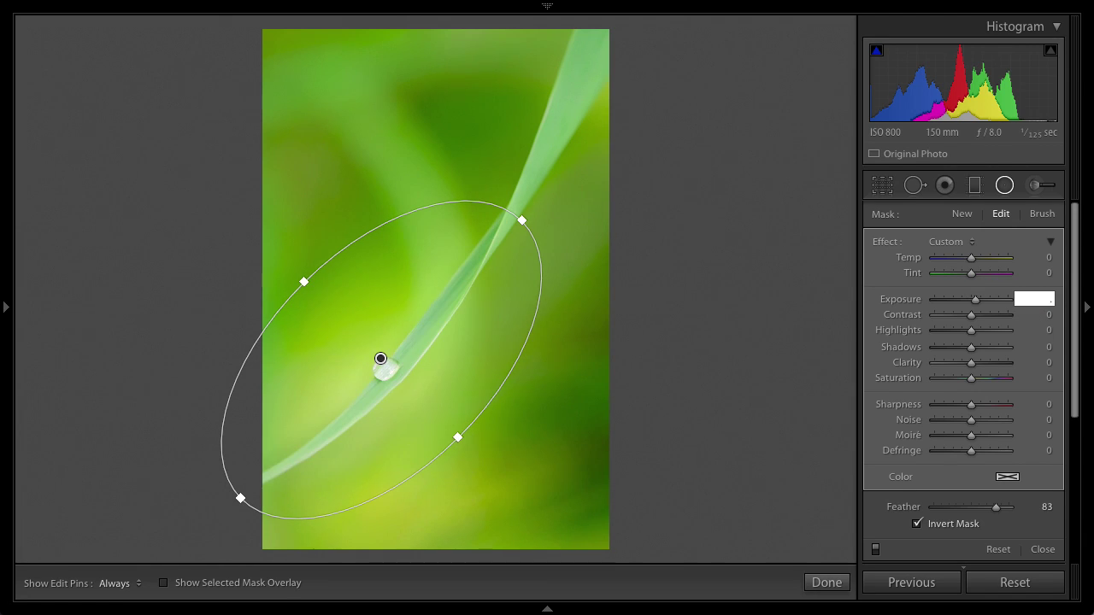
pyautogui.write('5.3')
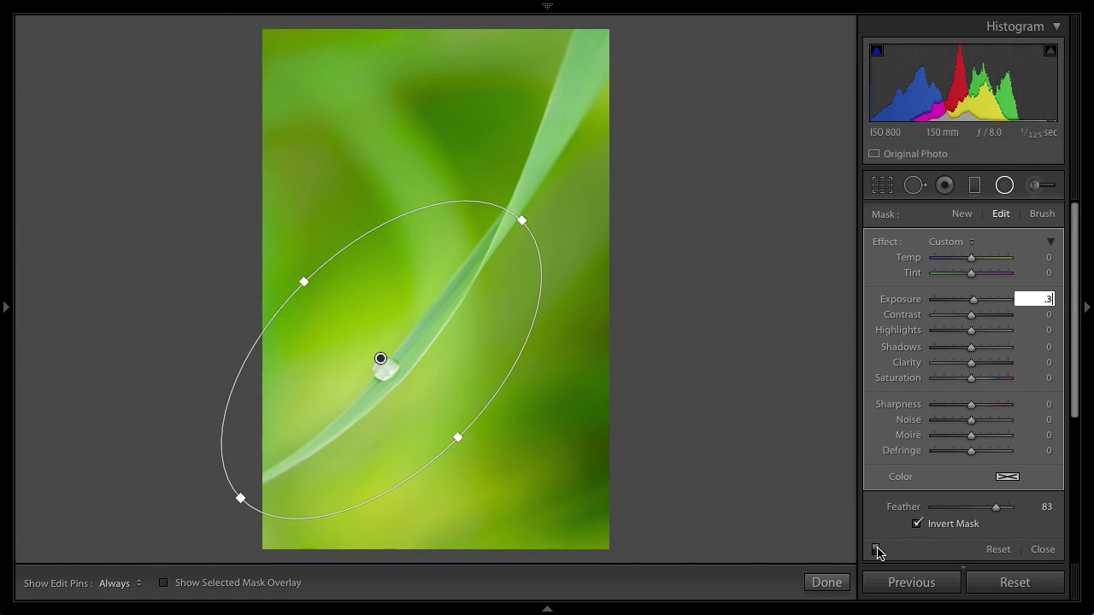
pyautogui.click(876, 552)
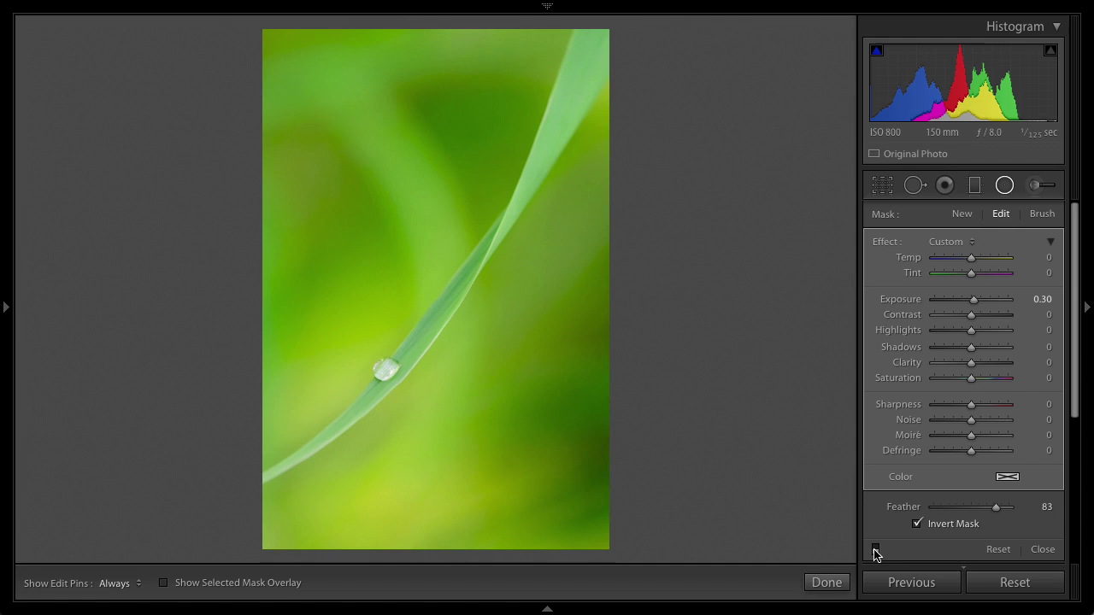
pyautogui.click(876, 552)
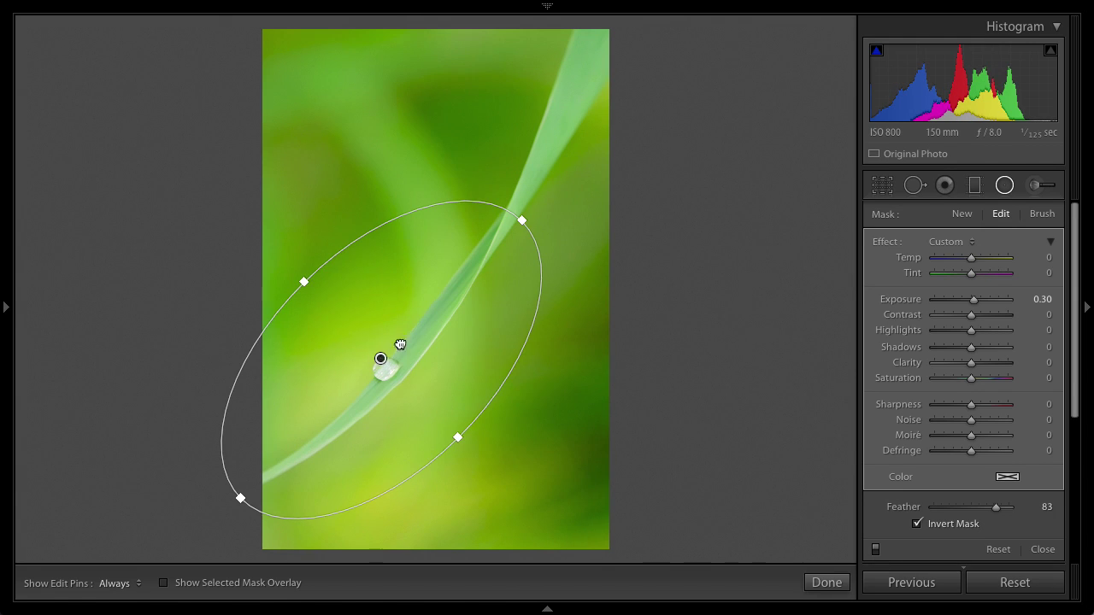
pyautogui.moveTo(398, 345); pyautogui.dragTo(379, 382)
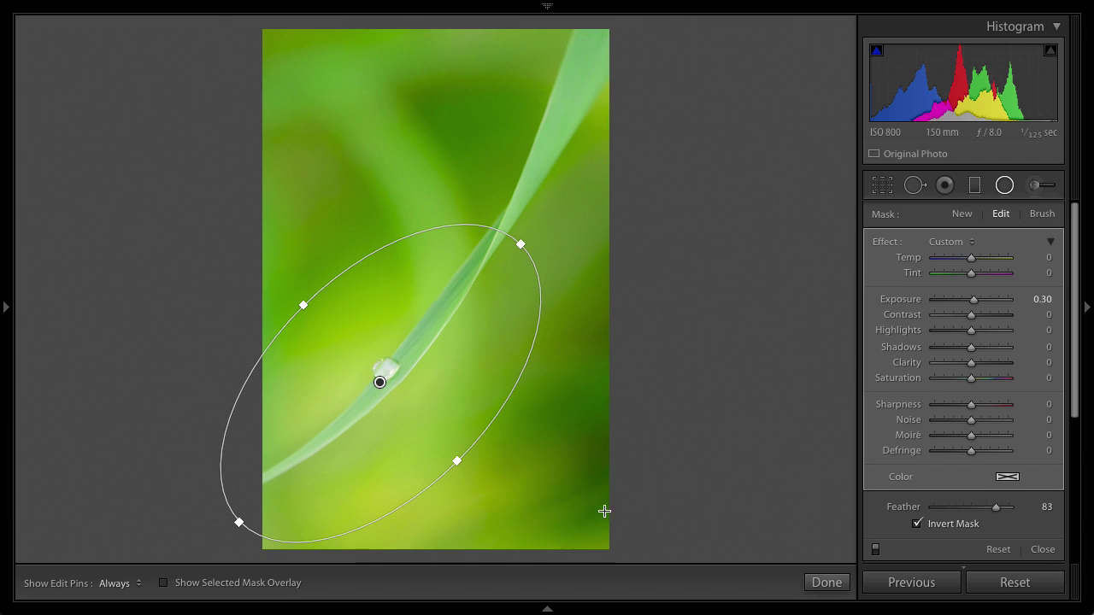
# Open the sunset dune photo DSC_0382.NEF from the filmstrip, then hide the filmstrip.
pyautogui.click(547, 608)
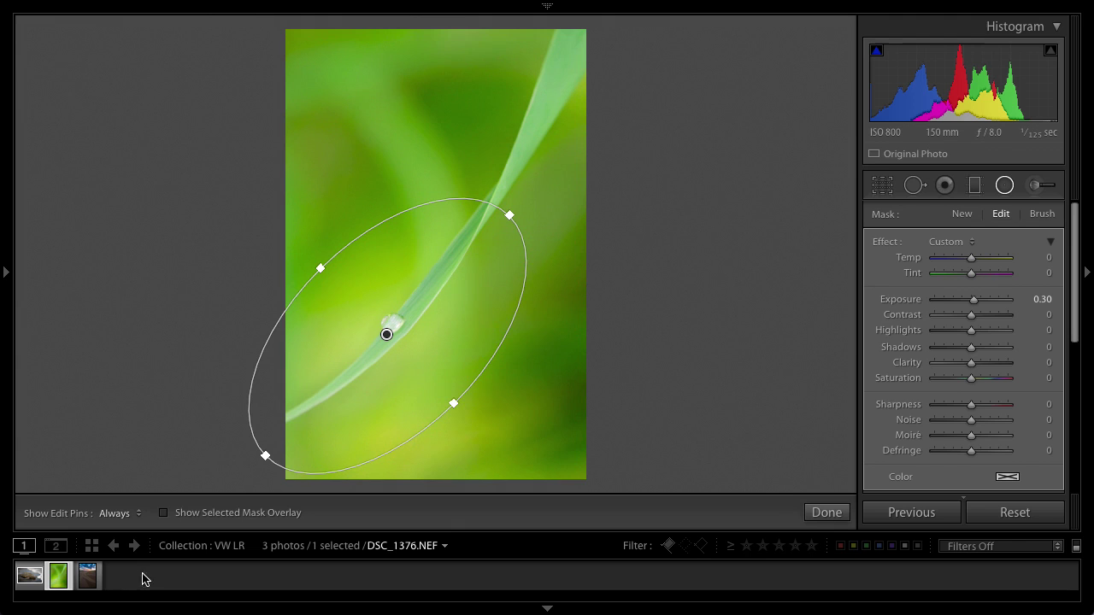
pyautogui.click(89, 578)
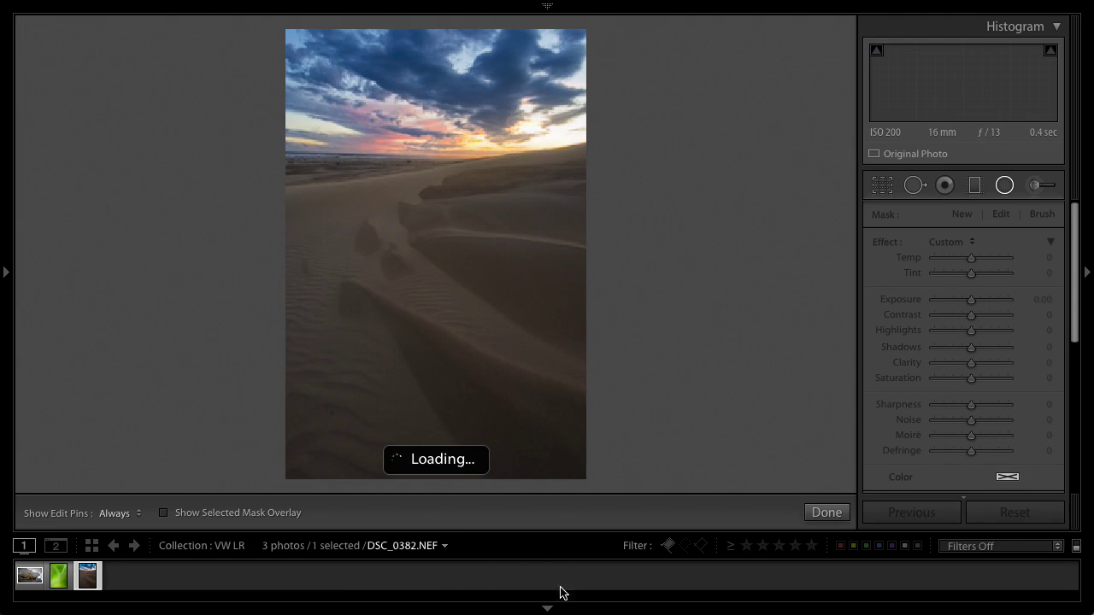
pyautogui.click(547, 609)
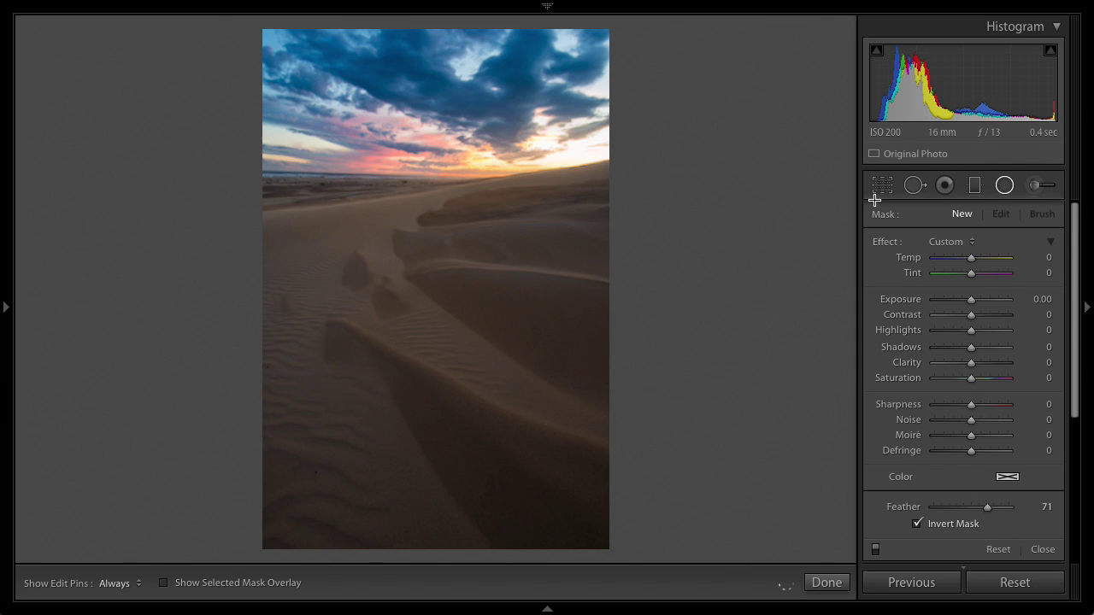
# Compare the dune photo's original and edited versions with the backslash key.
pyautogui.press('\\')
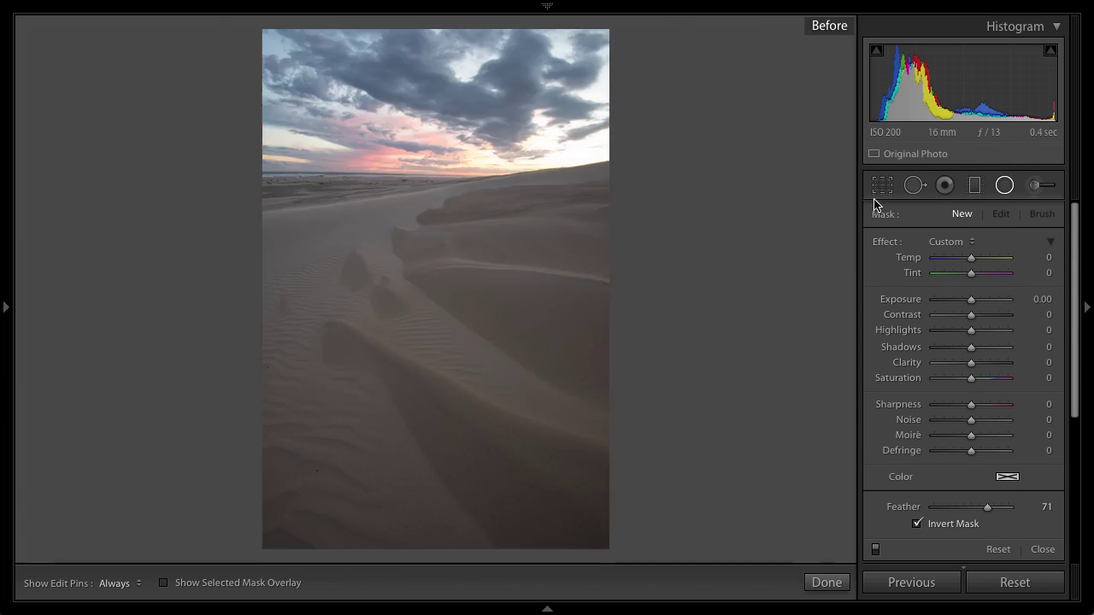
pyautogui.press('\\')
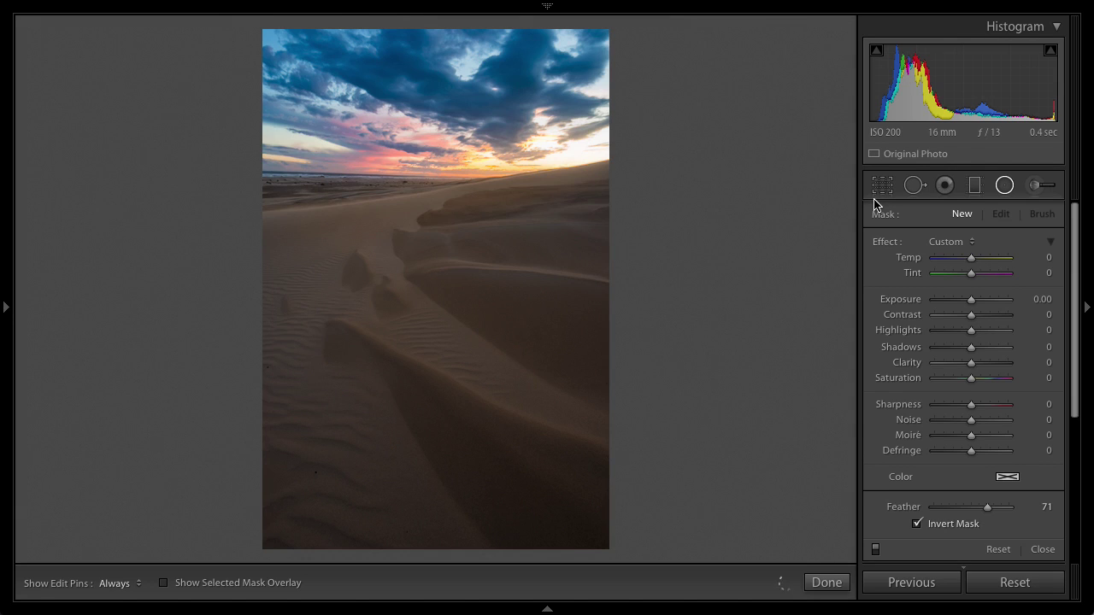
pyautogui.click(973, 192)
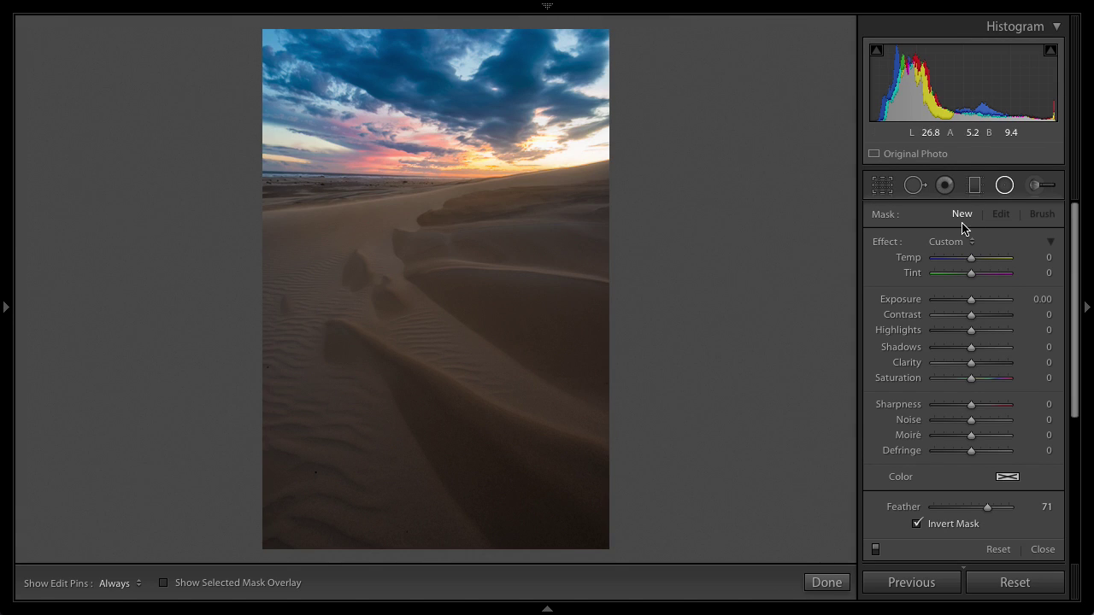
# Move the sky's graduated filter slightly lower, close it, and return to the Radial Filter tool.
pyautogui.click(430, 116)
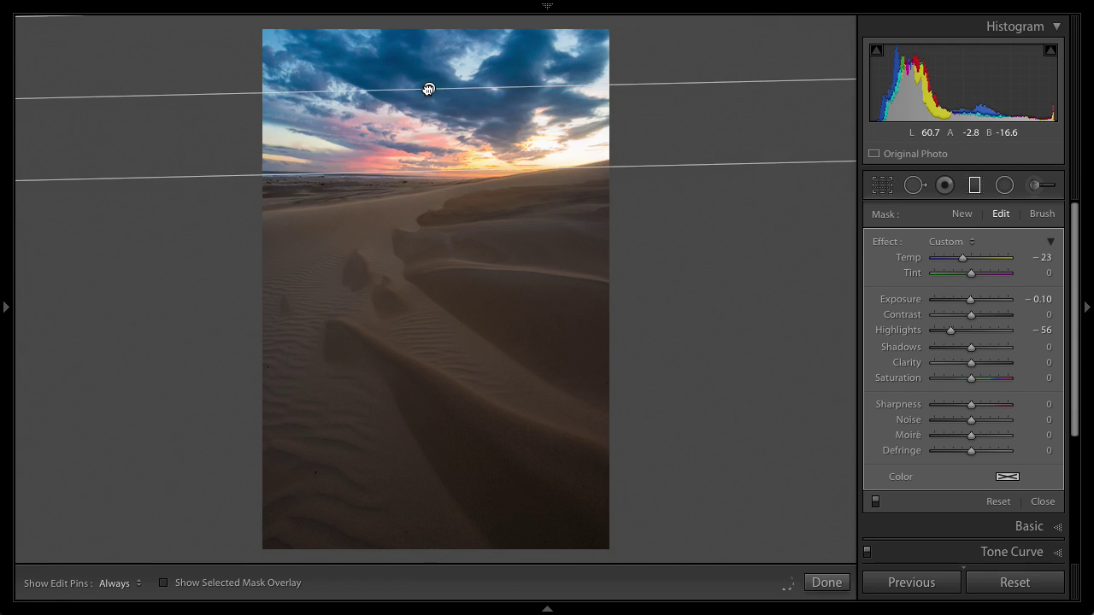
pyautogui.moveTo(428, 89)
pyautogui.mouseDown()
pyautogui.moveTo(425, 112)
pyautogui.moveTo(429, 101)
pyautogui.mouseUp()
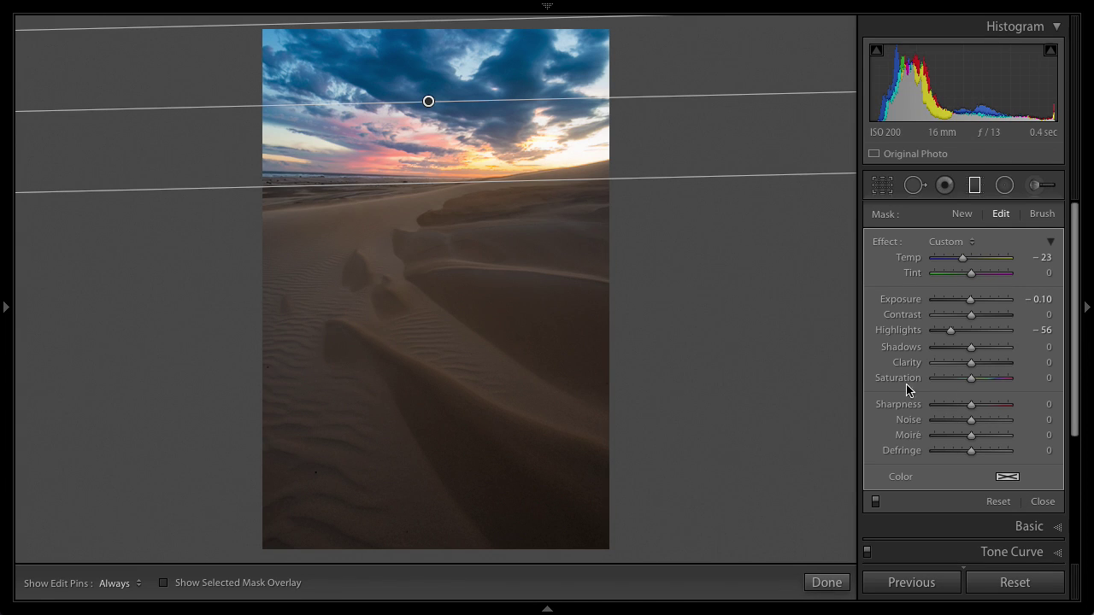
pyautogui.click(1044, 501)
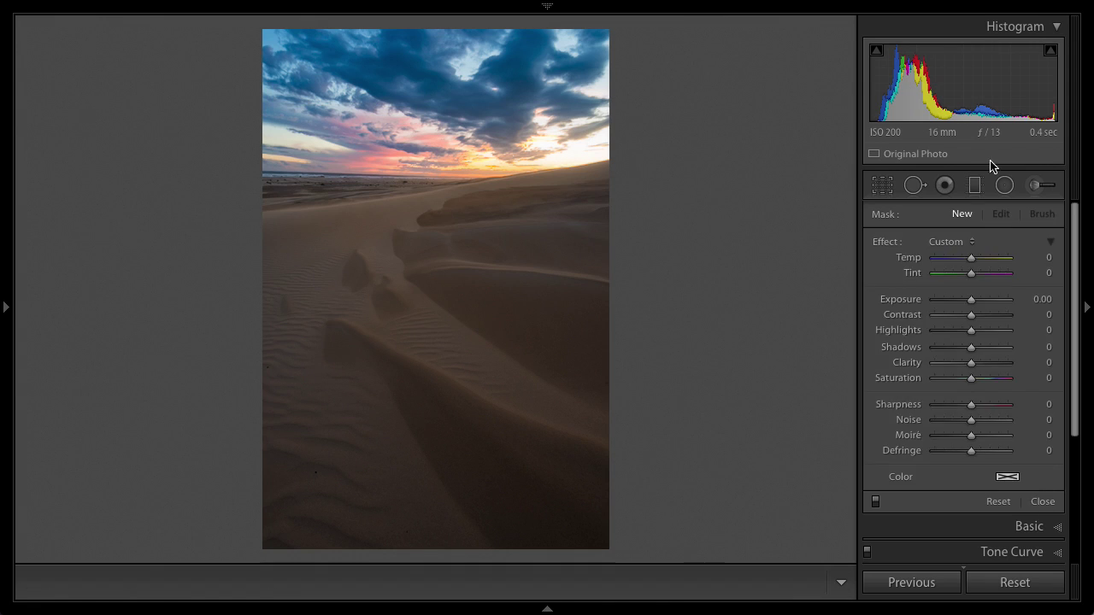
pyautogui.click(1004, 186)
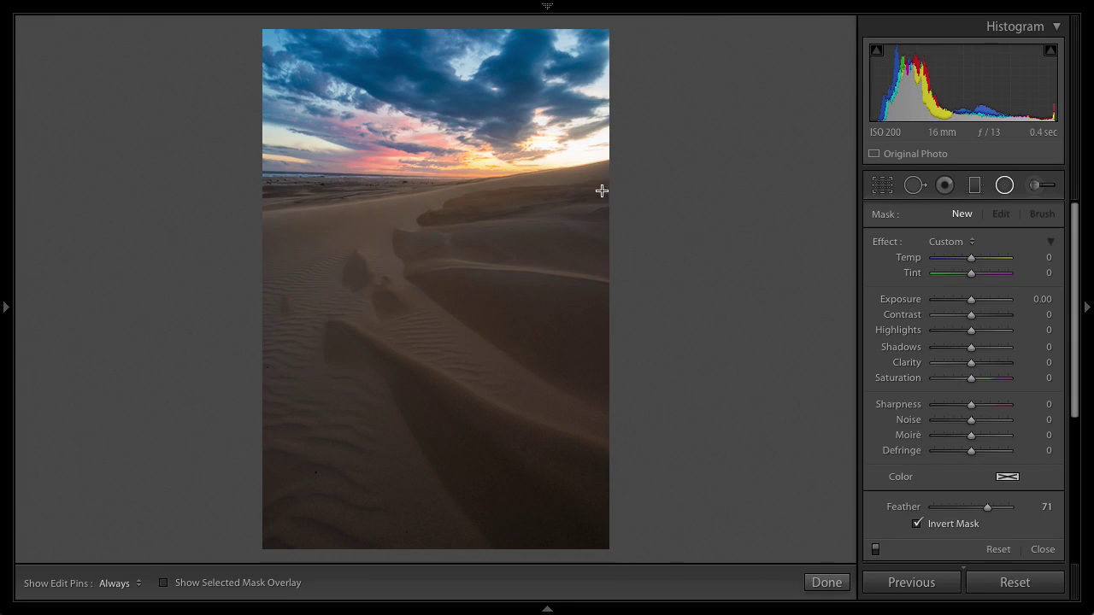
# Draw a wide ellipse over the sunset horizon and shift it right and down onto the dune crest.
pyautogui.moveTo(423, 163); pyautogui.dragTo(647, 266)
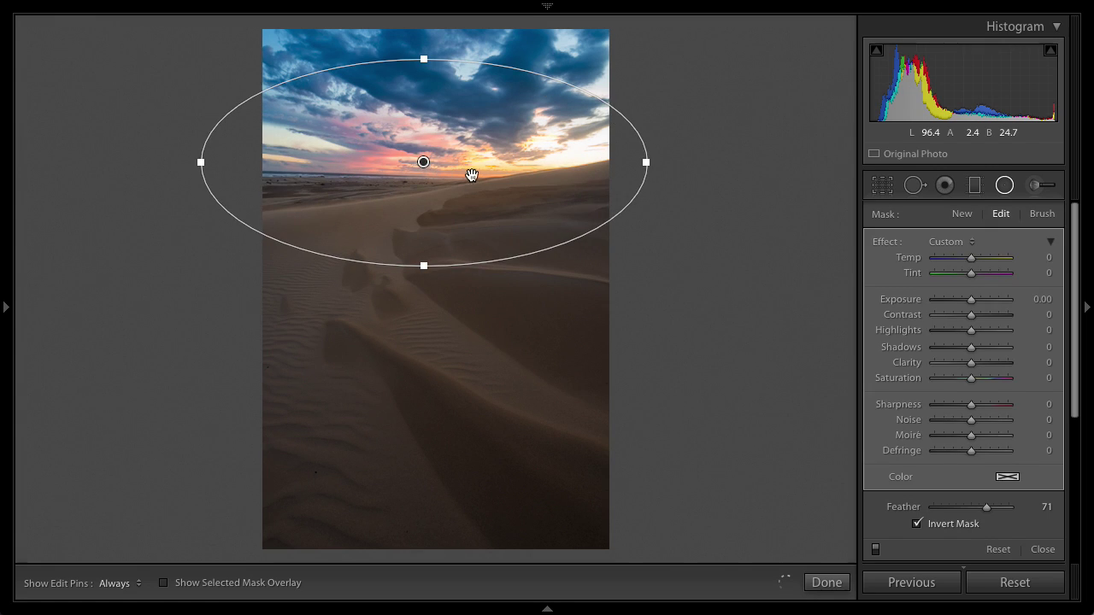
pyautogui.moveTo(539, 179)
pyautogui.mouseDown()
pyautogui.moveTo(557, 176)
pyautogui.moveTo(542, 185)
pyautogui.mouseUp()
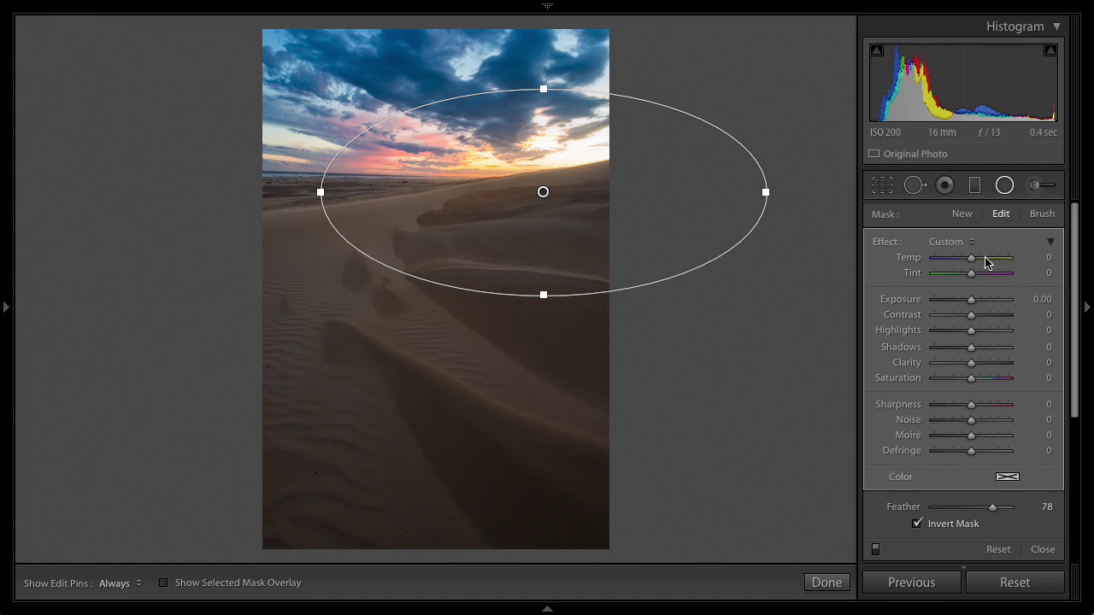
# Give the horizon filter Temp 29, Highlights −14 and feather 89, widen the ellipse, then compare on/off.
pyautogui.moveTo(972, 261); pyautogui.dragTo(984, 260)
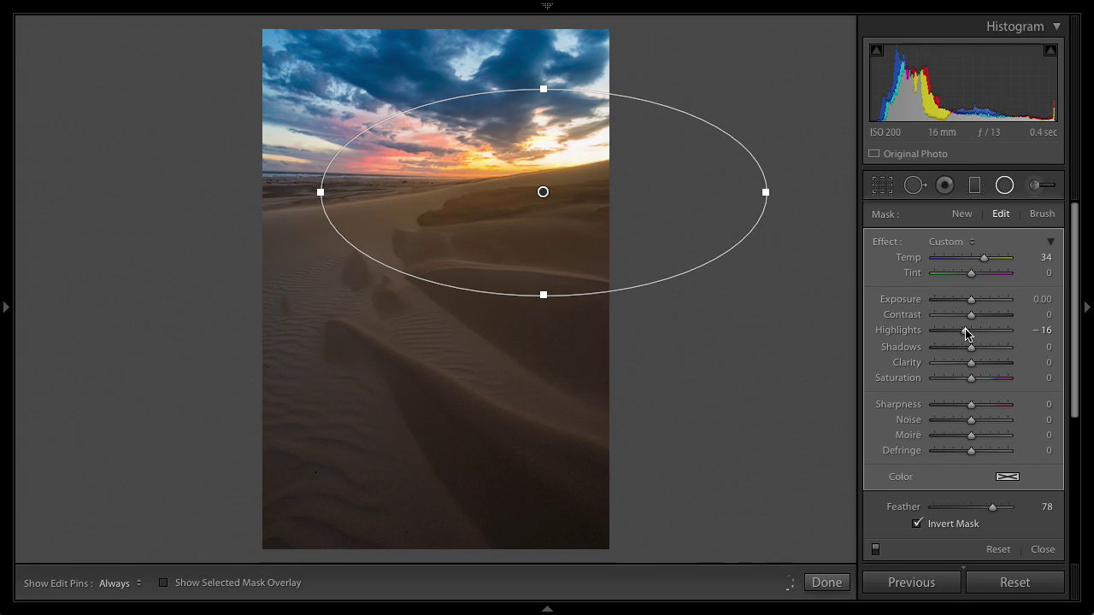
pyautogui.moveTo(967, 334); pyautogui.dragTo(967, 332)
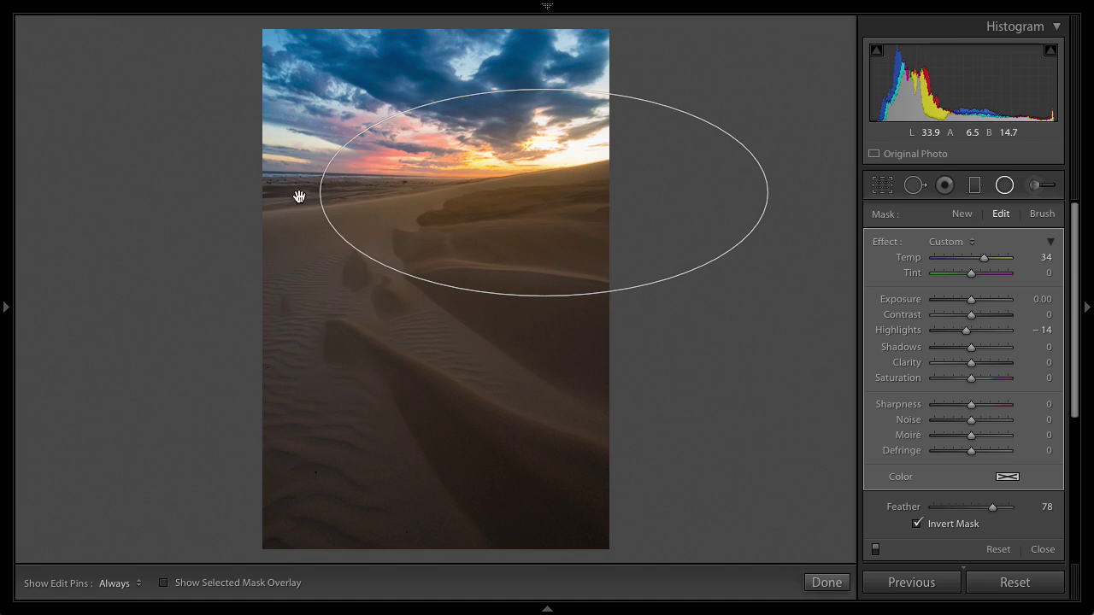
pyautogui.moveTo(298, 196); pyautogui.dragTo(279, 192)
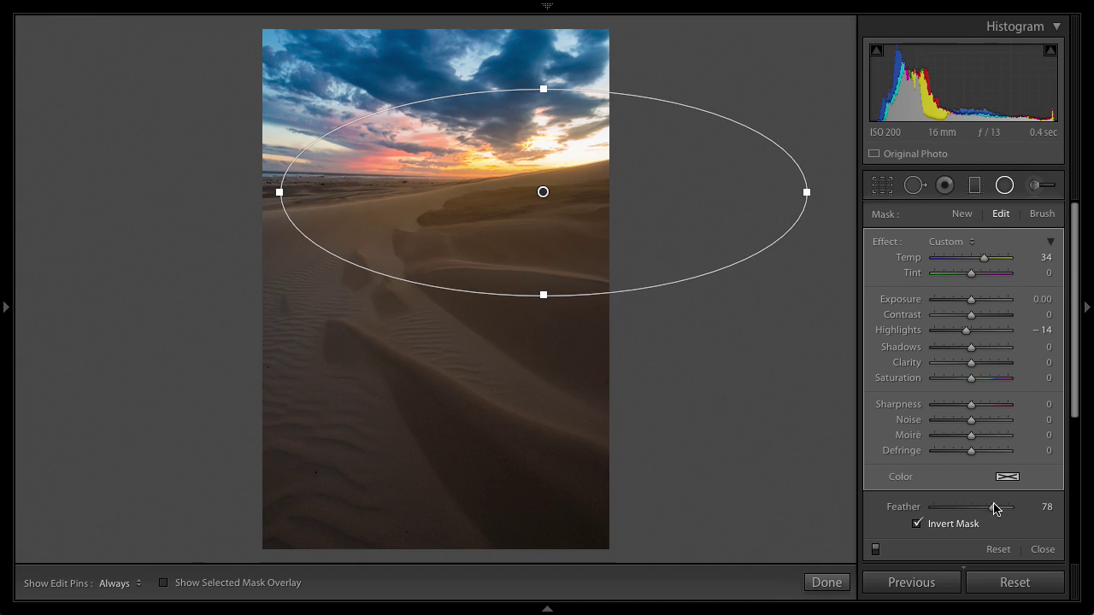
pyautogui.moveTo(994, 509); pyautogui.dragTo(1001, 507)
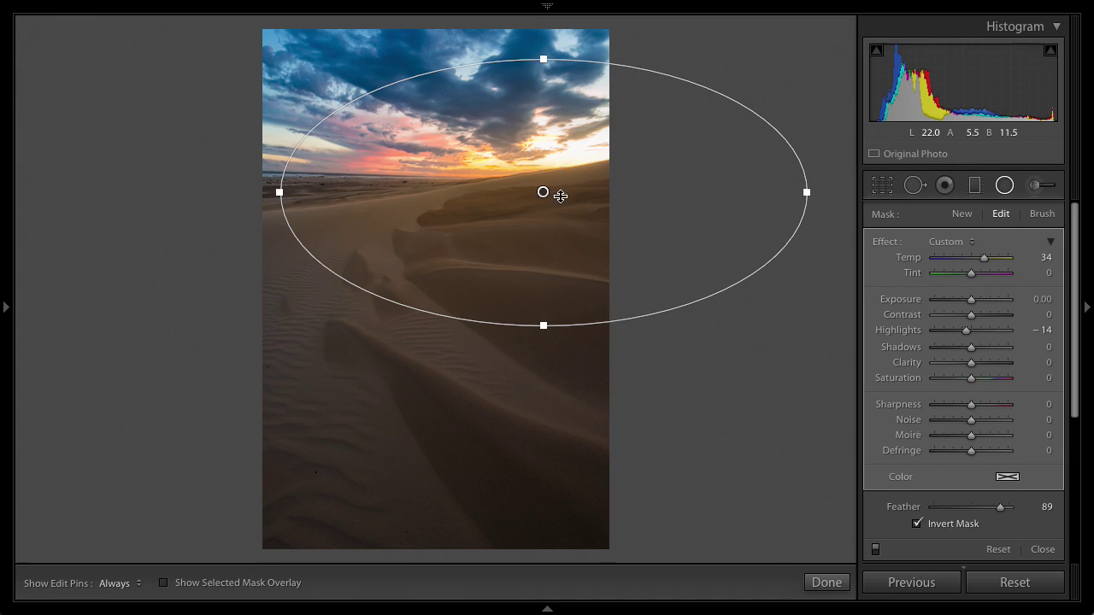
pyautogui.moveTo(541, 189); pyautogui.dragTo(517, 189)
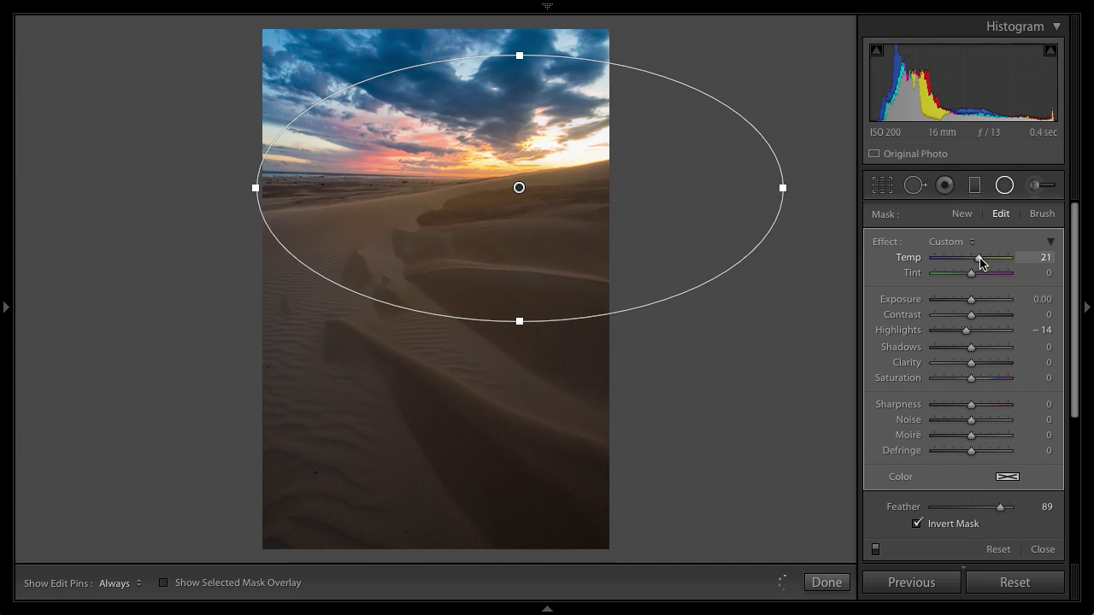
pyautogui.moveTo(979, 257); pyautogui.dragTo(982, 258)
pyautogui.click(875, 551)
pyautogui.click(876, 550)
pyautogui.click(1043, 552)
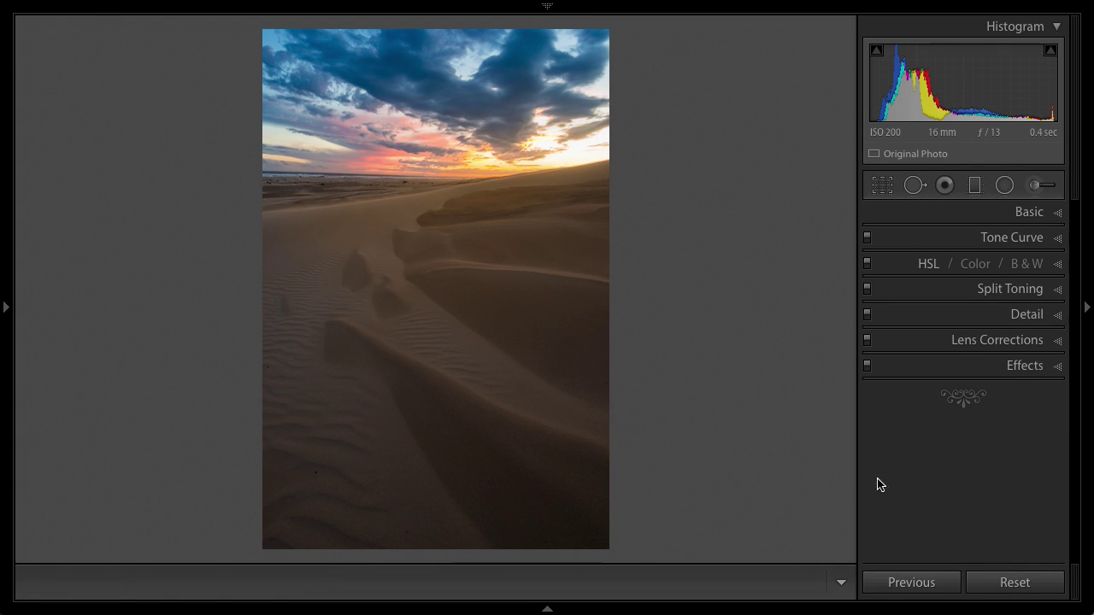